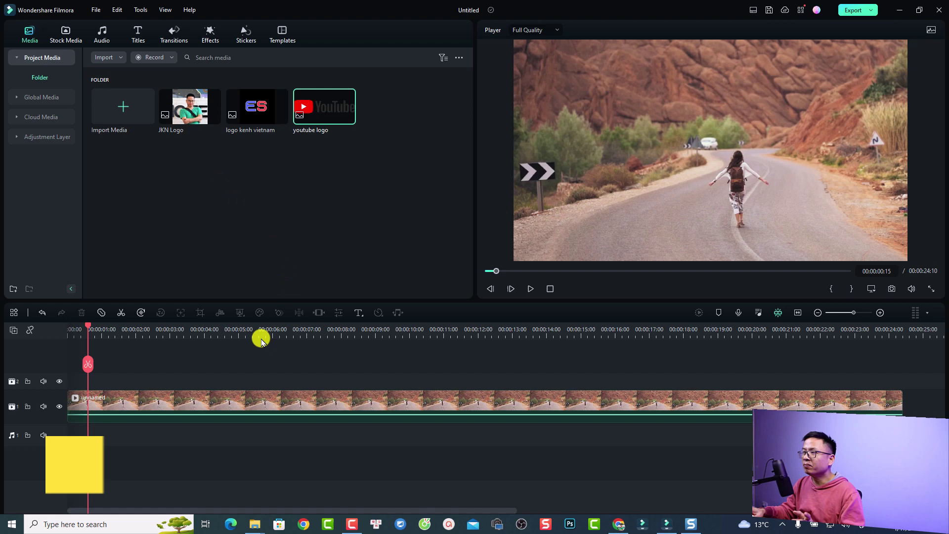
# - Play the road video from the beginning
pyautogui.click(196, 399)
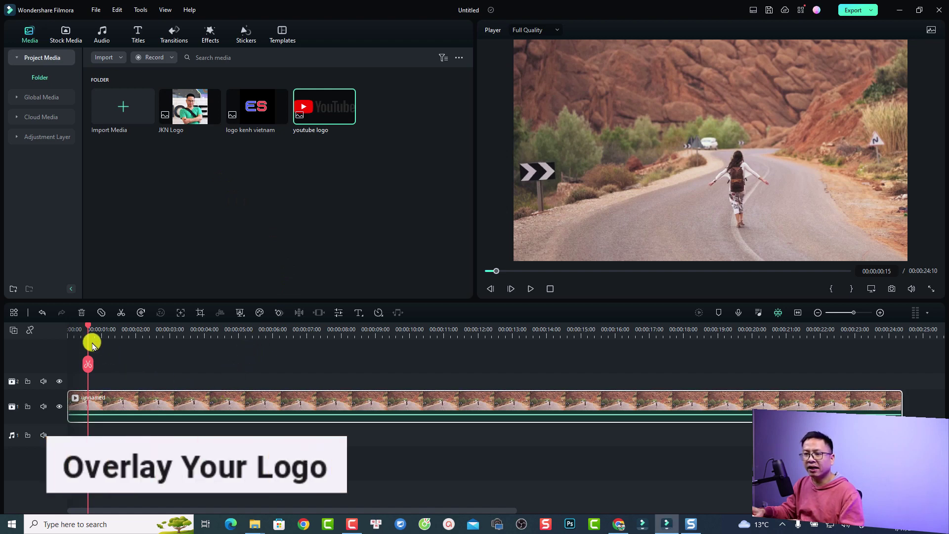
pyautogui.moveTo(88, 329); pyautogui.dragTo(63, 338)
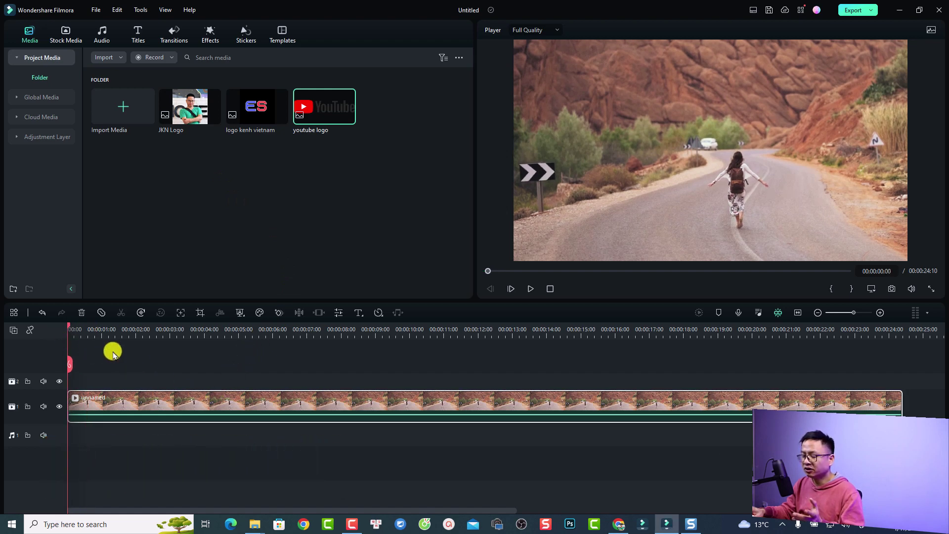
pyautogui.press('space')
pyautogui.press('space')
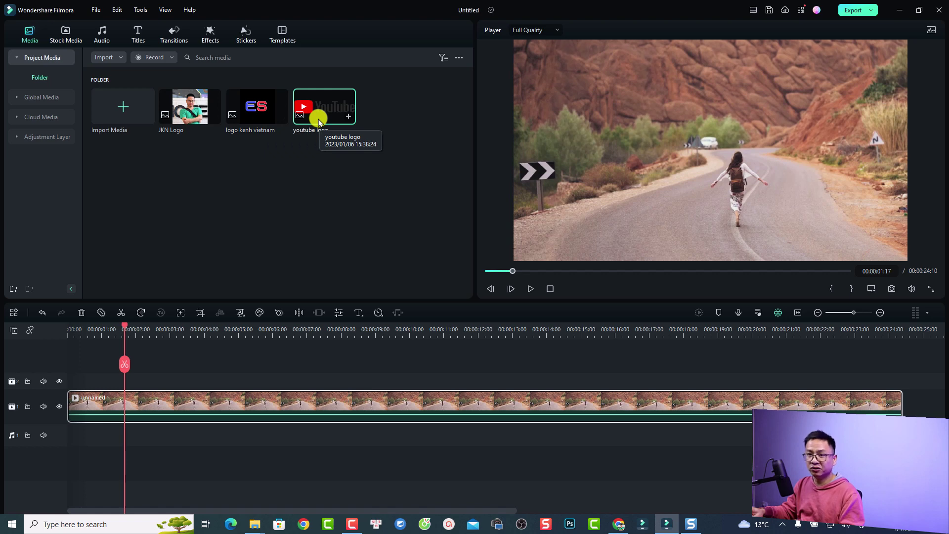
# - Place the youtube logo on track 2 above the road video and preview it from the start
pyautogui.moveTo(318, 121); pyautogui.dragTo(78, 377)
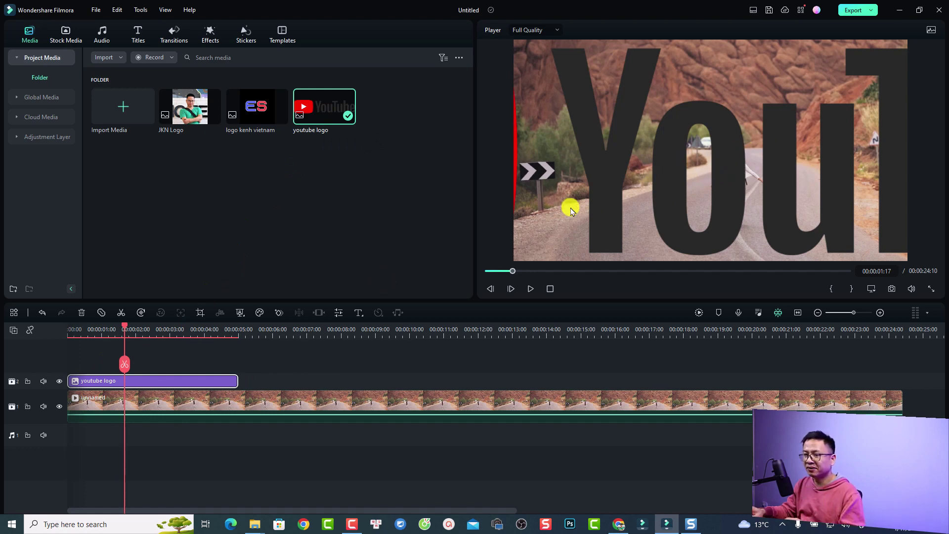
pyautogui.click(70, 331)
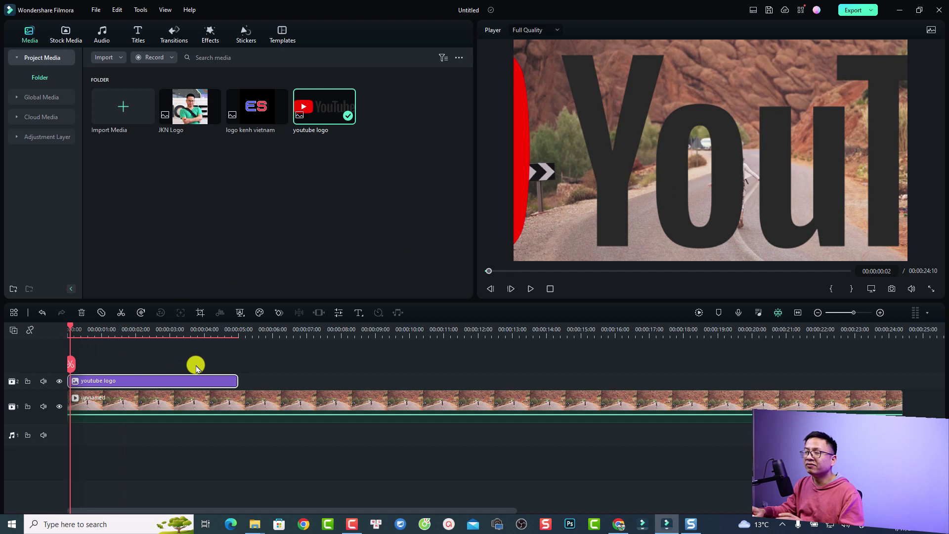
pyautogui.press('space')
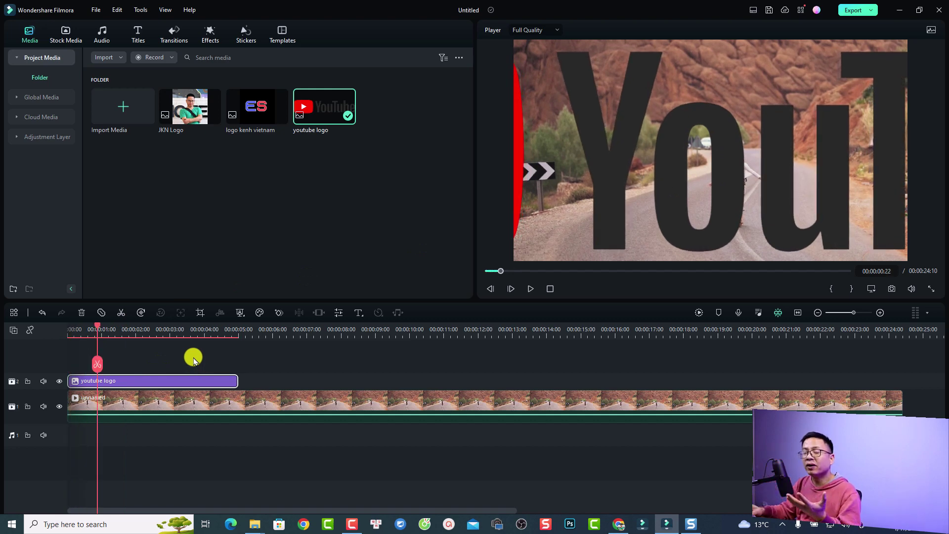
pyautogui.rightClick(117, 381)
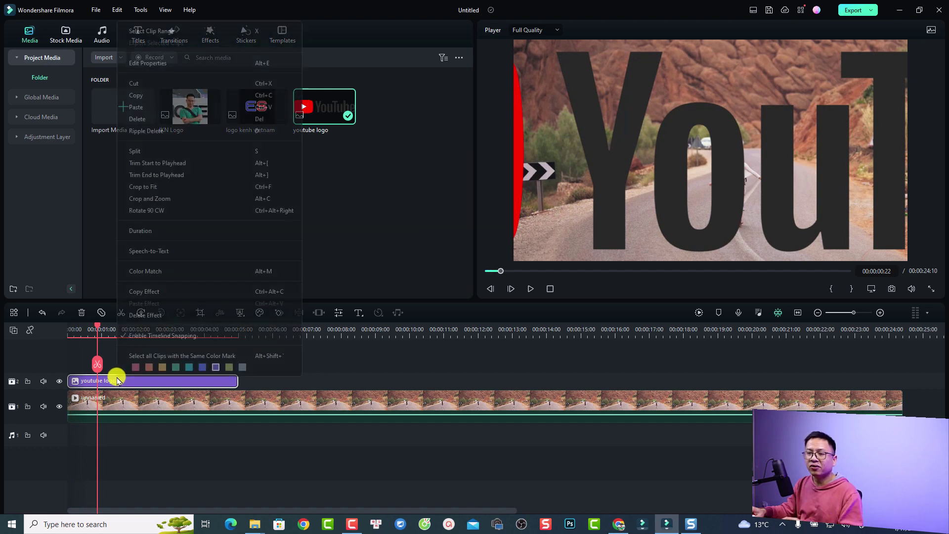
# - Delete the logo's automatic zoom effect and shrink the logo in the Player toward the top-right corner
pyautogui.click(149, 317)
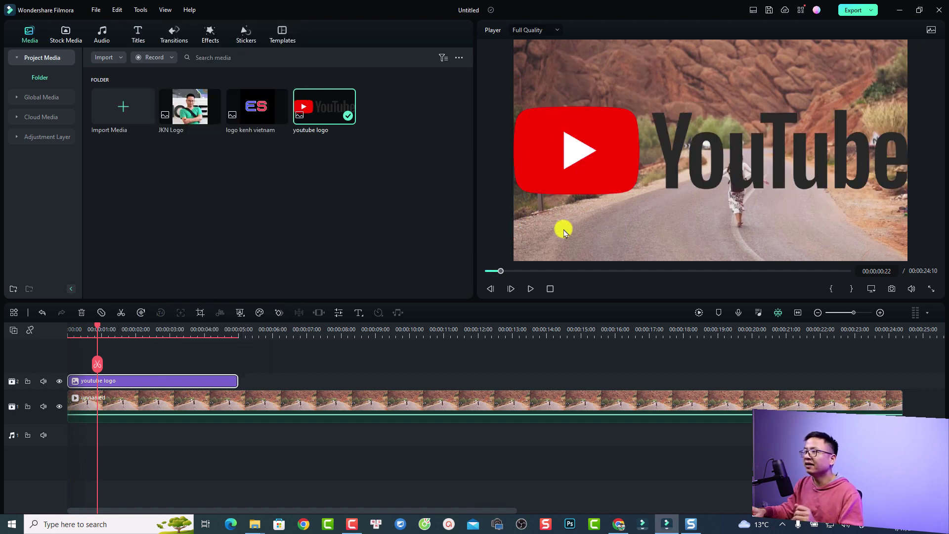
pyautogui.click(704, 165)
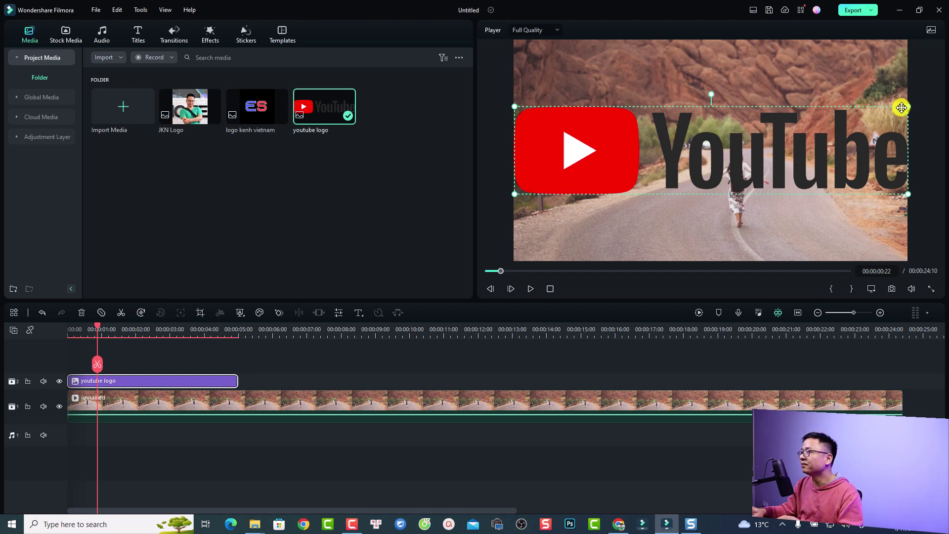
pyautogui.moveTo(907, 107); pyautogui.dragTo(859, 70)
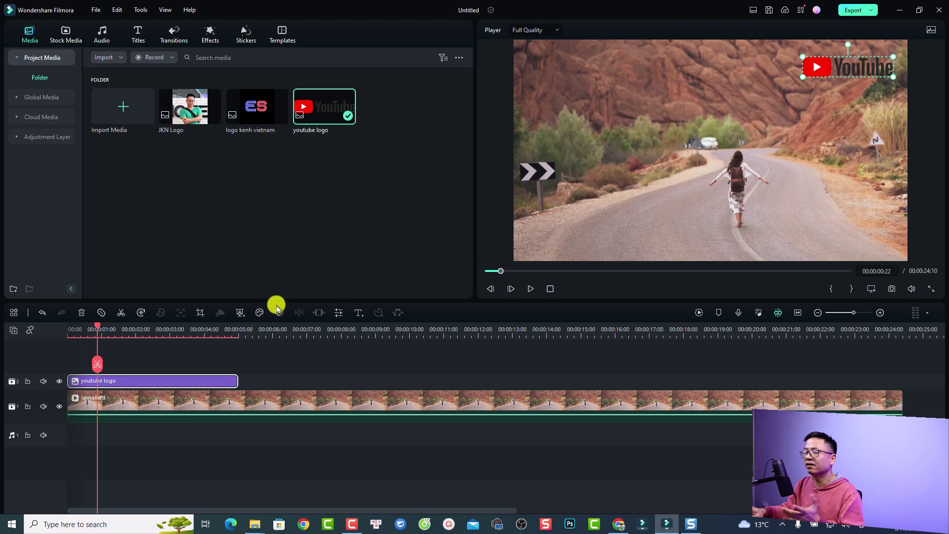
# - Preview the resized logo from the start, then park the playhead just under one second
pyautogui.click(69, 339)
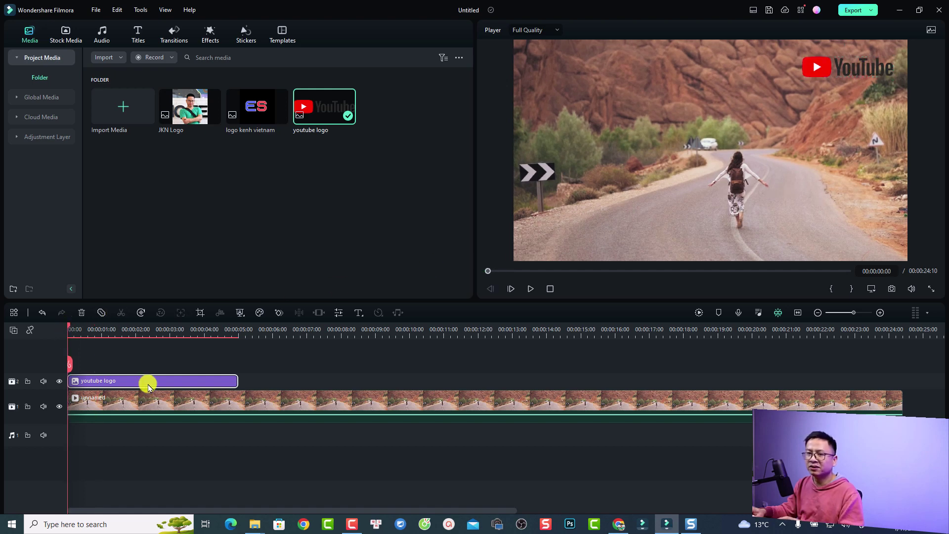
pyautogui.press('space')
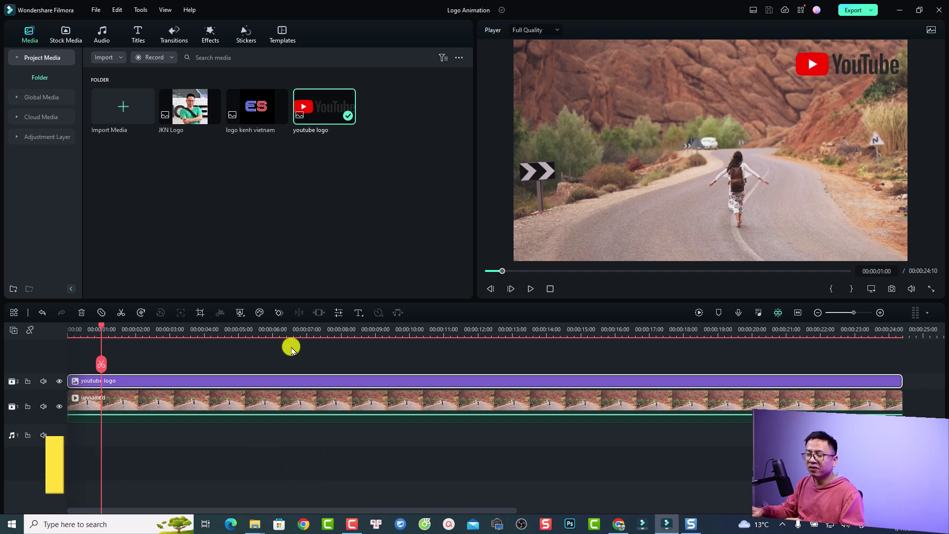
pyautogui.click(100, 328)
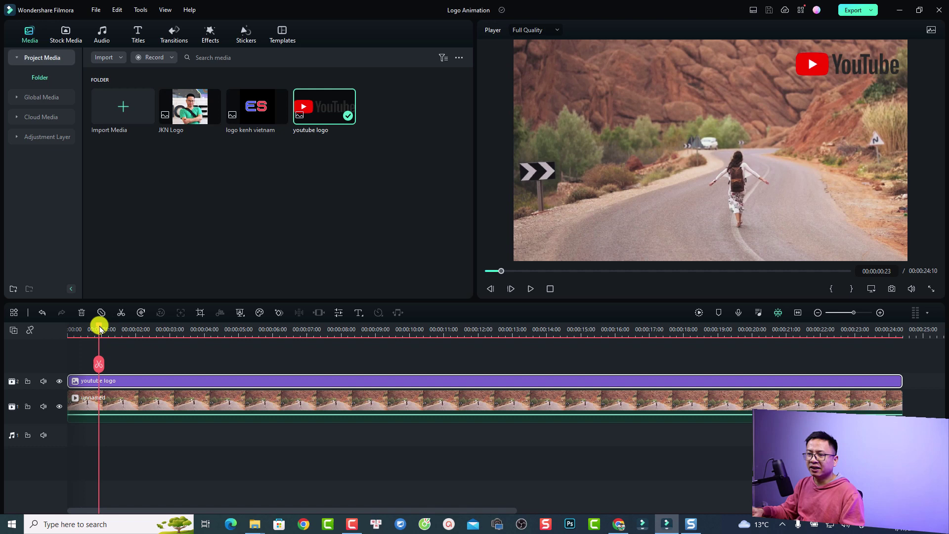
# - Keyframe the logo at 00:00:00:23 and set 0% scale at the start so it grows in
pyautogui.click(276, 313)
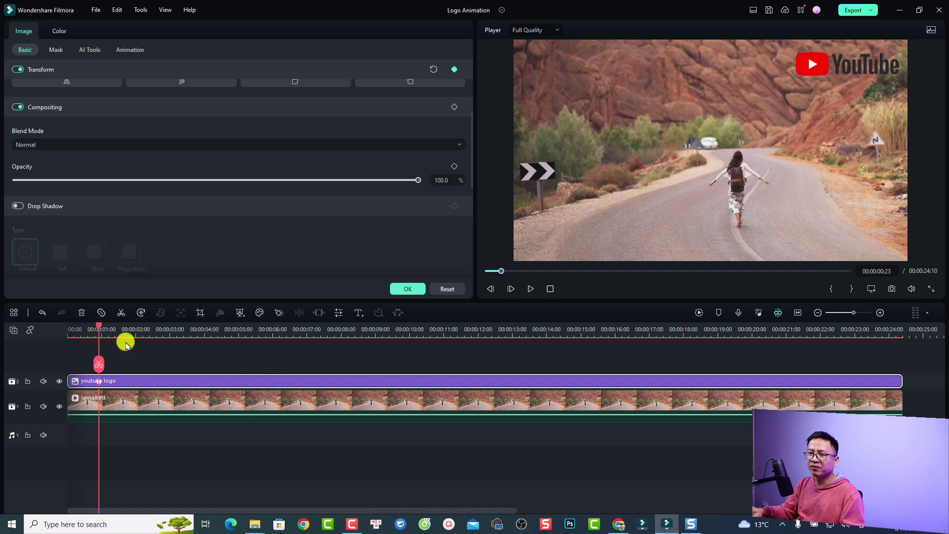
pyautogui.moveTo(99, 330); pyautogui.dragTo(64, 330)
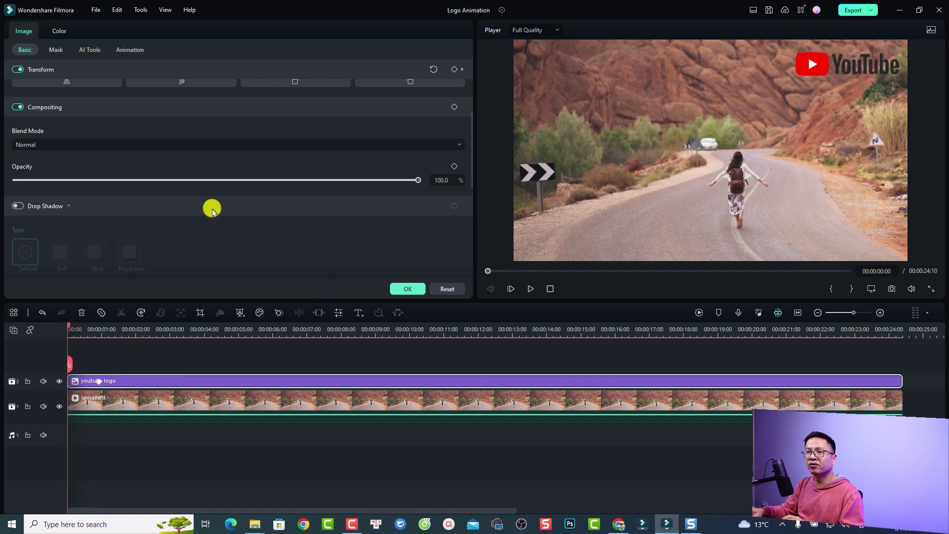
pyautogui.scroll(5, 222, 197)
pyautogui.moveTo(62, 106); pyautogui.dragTo(11, 107)
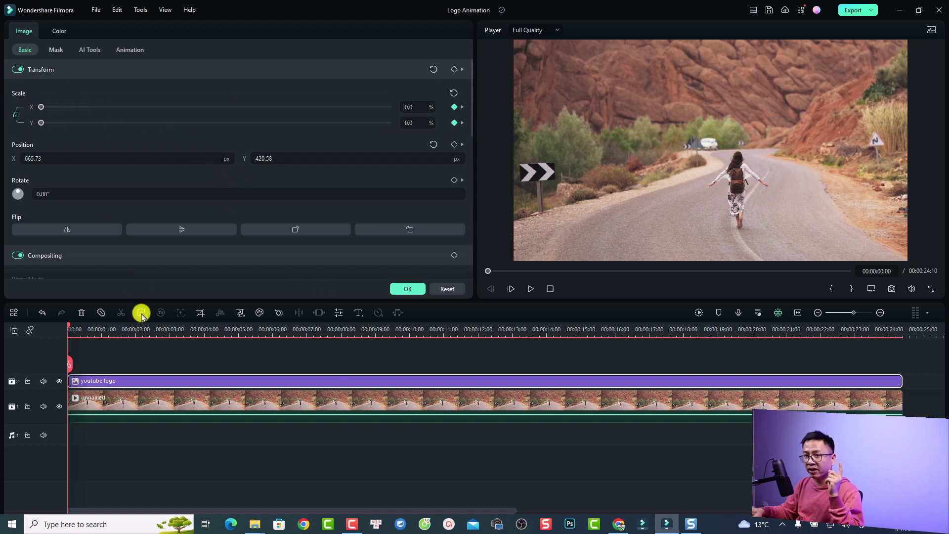
pyautogui.click(127, 51)
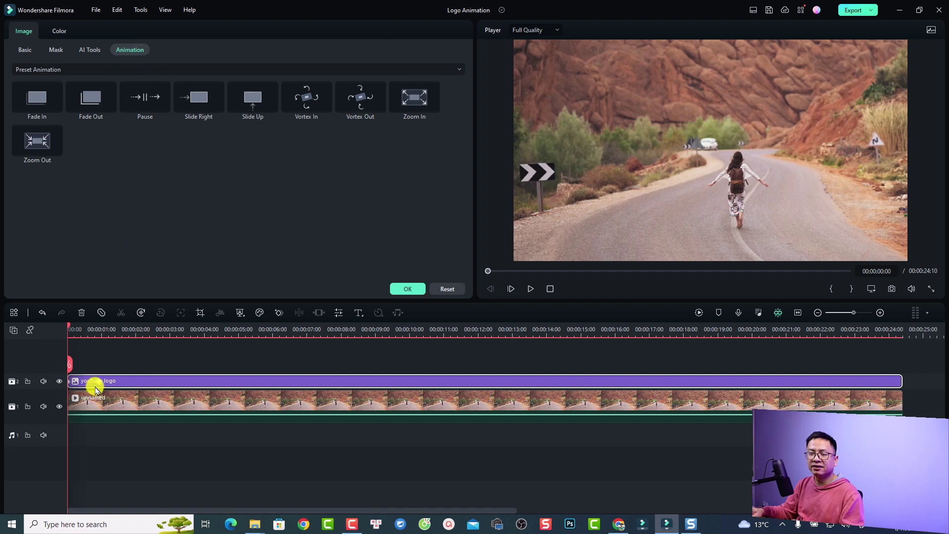
pyautogui.press('space')
pyautogui.press('space')
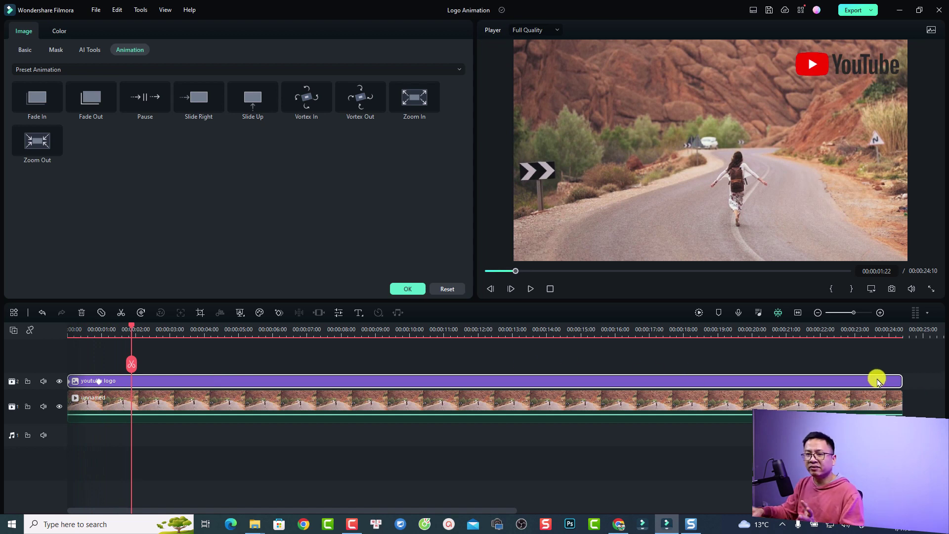
pyautogui.click(407, 289)
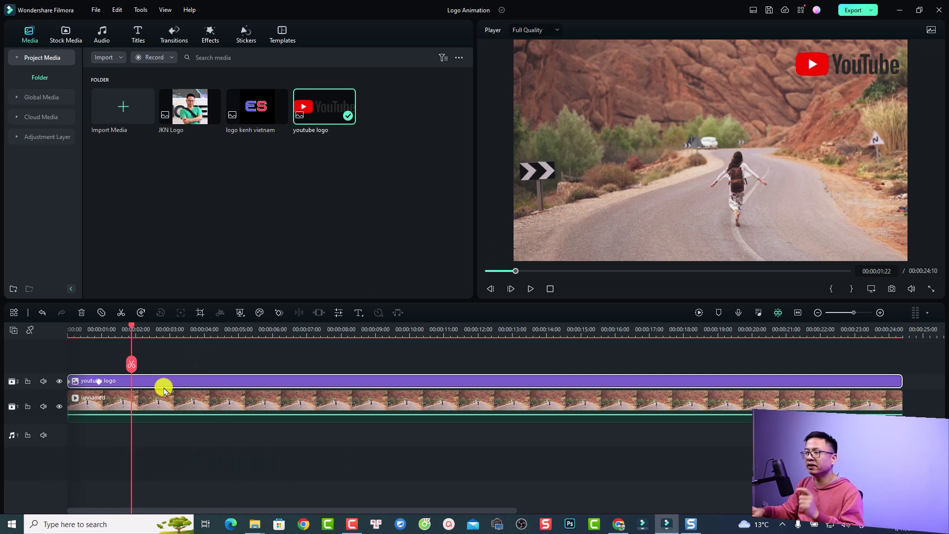
# - Delete the road video clip, leaving only the youtube logo on the timeline
pyautogui.click(173, 403)
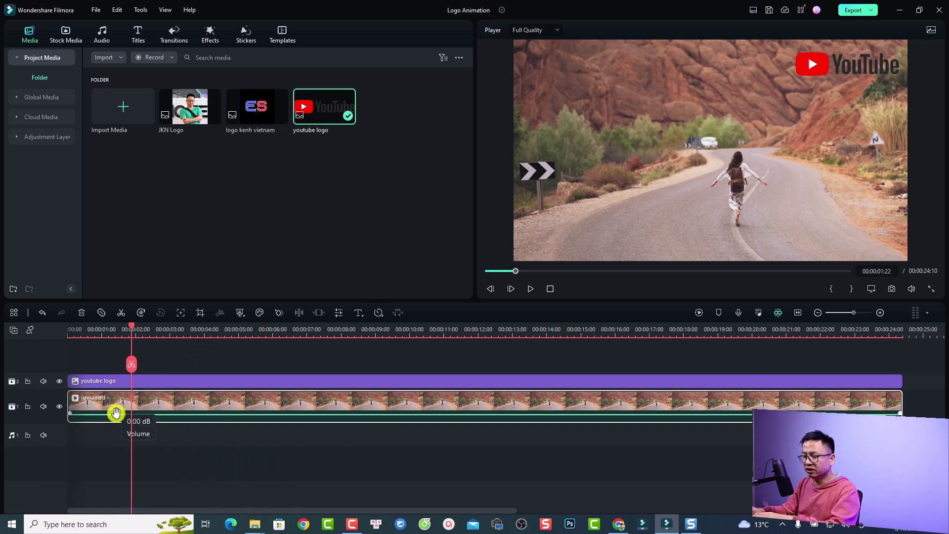
pyautogui.press('e')
pyautogui.press('Delete')
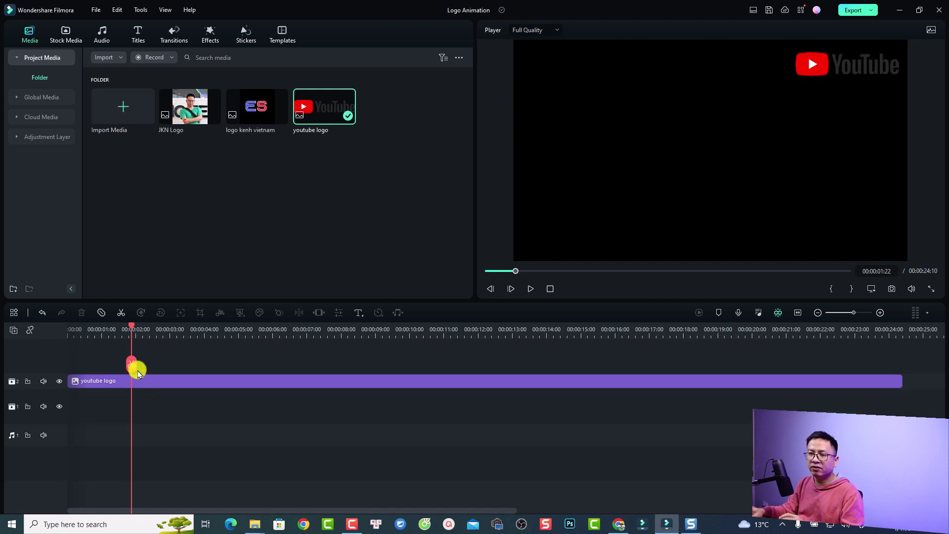
# - Preview the logo animation alone and save the project as a custom template
pyautogui.click(71, 330)
pyautogui.press('space')
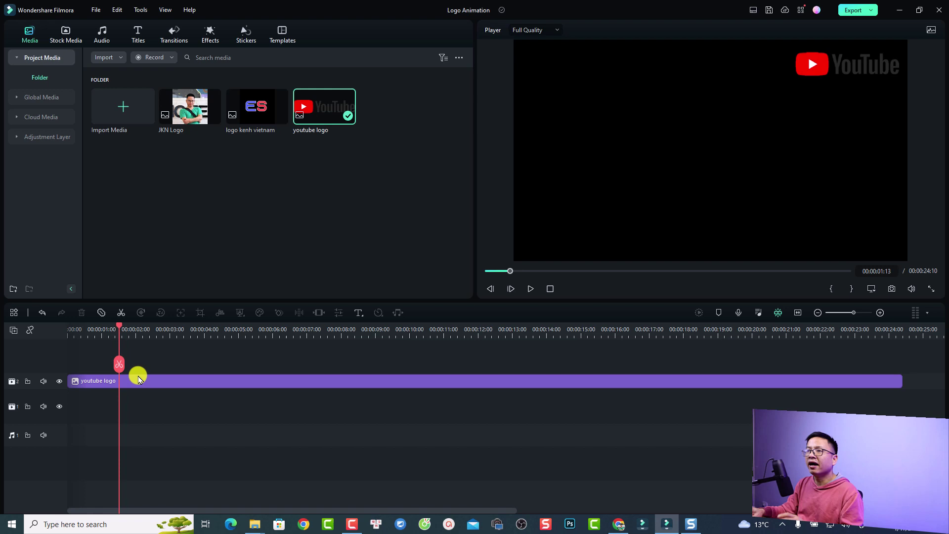
pyautogui.click(96, 11)
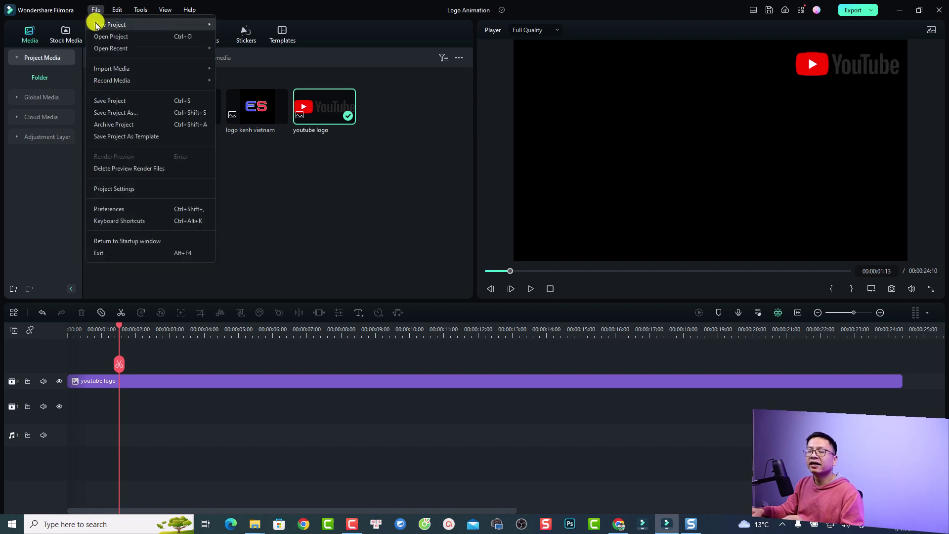
pyautogui.click(119, 137)
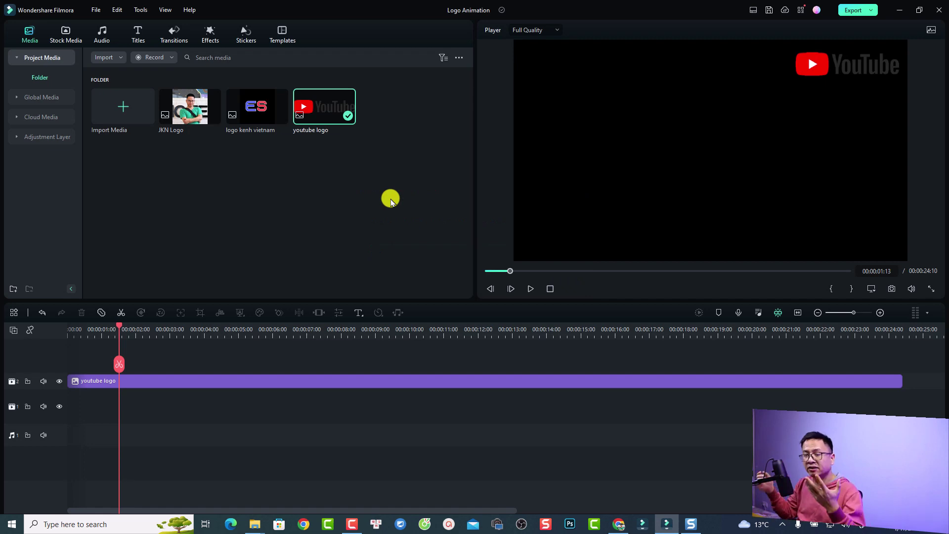
# - Check that Logo Animation is listed under Templates > Mine > Custom
pyautogui.click(282, 36)
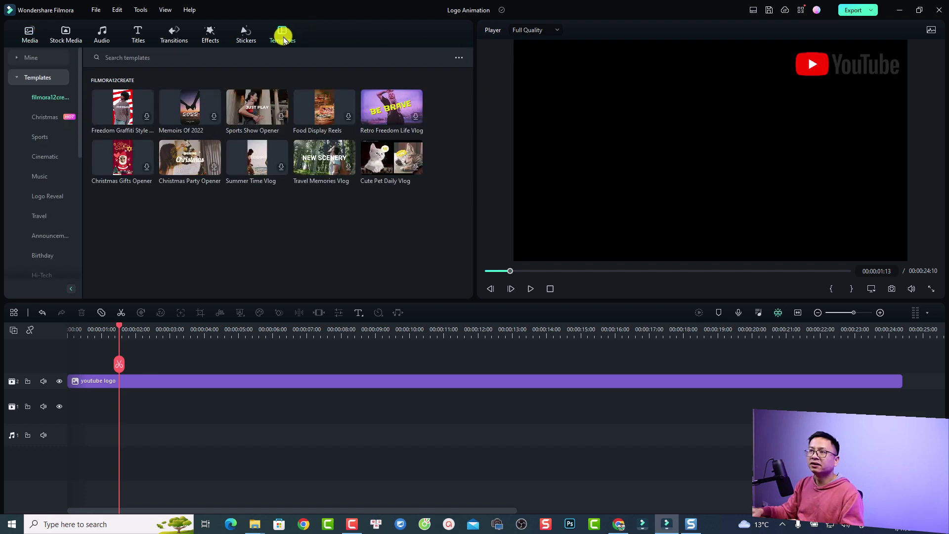
pyautogui.click(32, 61)
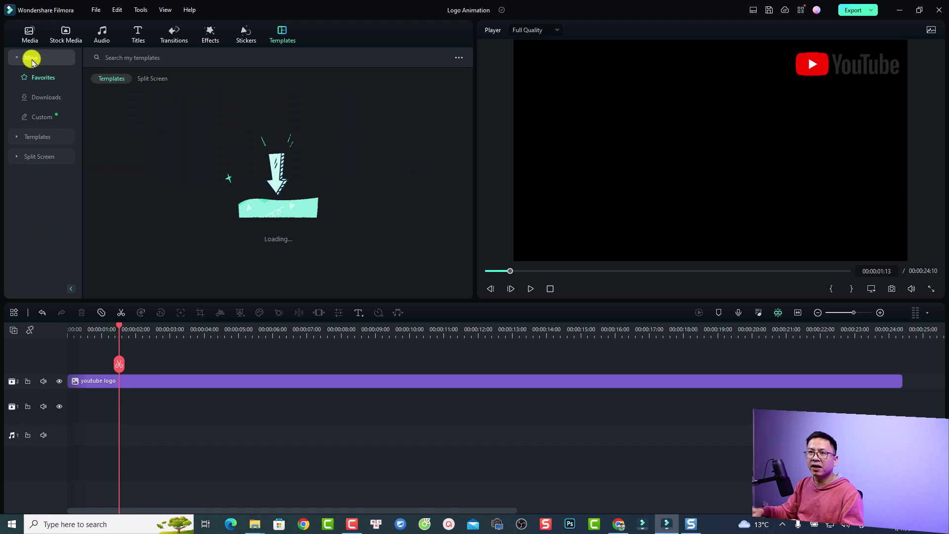
pyautogui.click(40, 117)
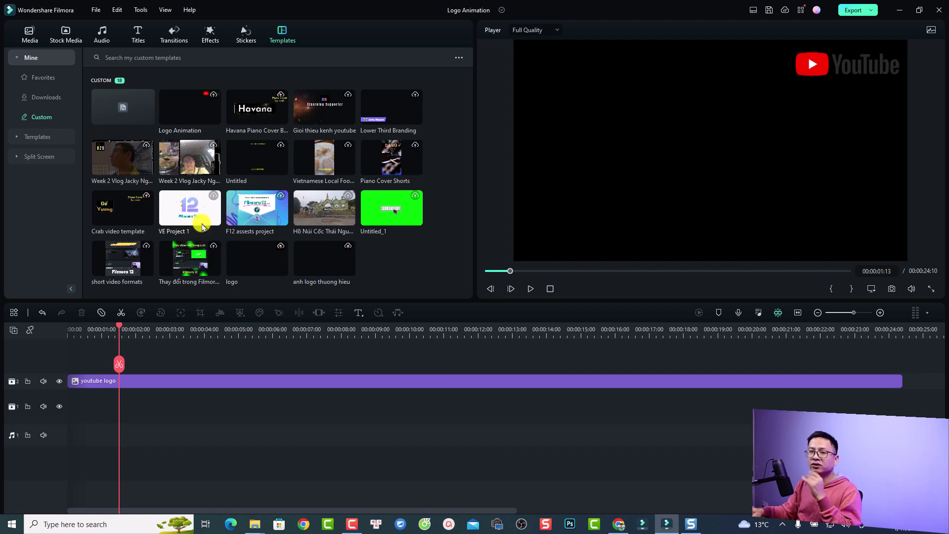
# - Delete the youtube logo clip from the timeline and bring up the stock video library
pyautogui.click(167, 382)
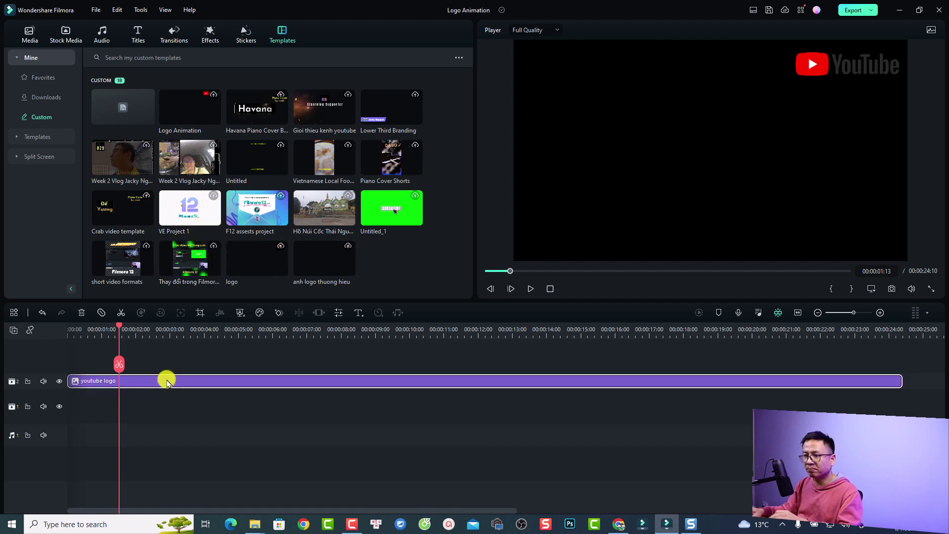
pyautogui.press('Delete')
pyautogui.click(66, 34)
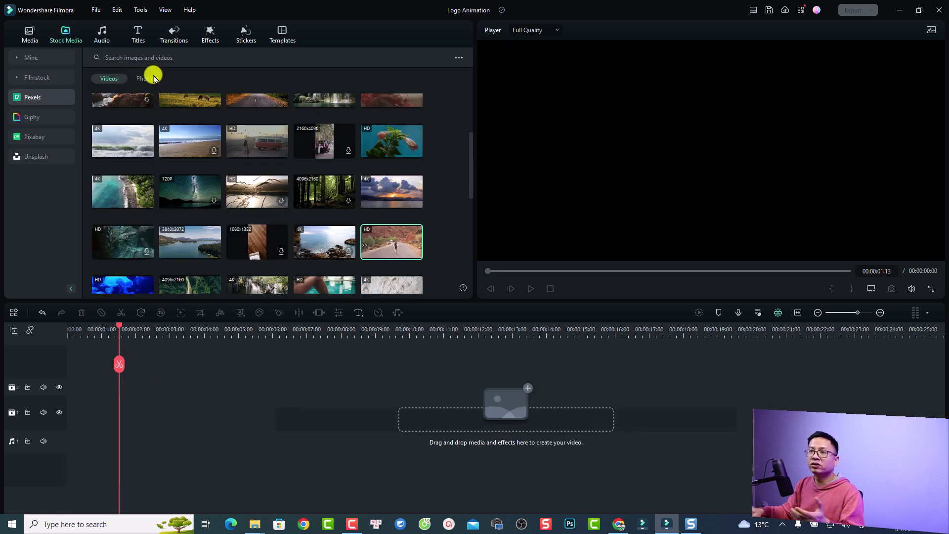
# - Start a new 16:9 widescreen project, saving the logo project first
pyautogui.click(97, 11)
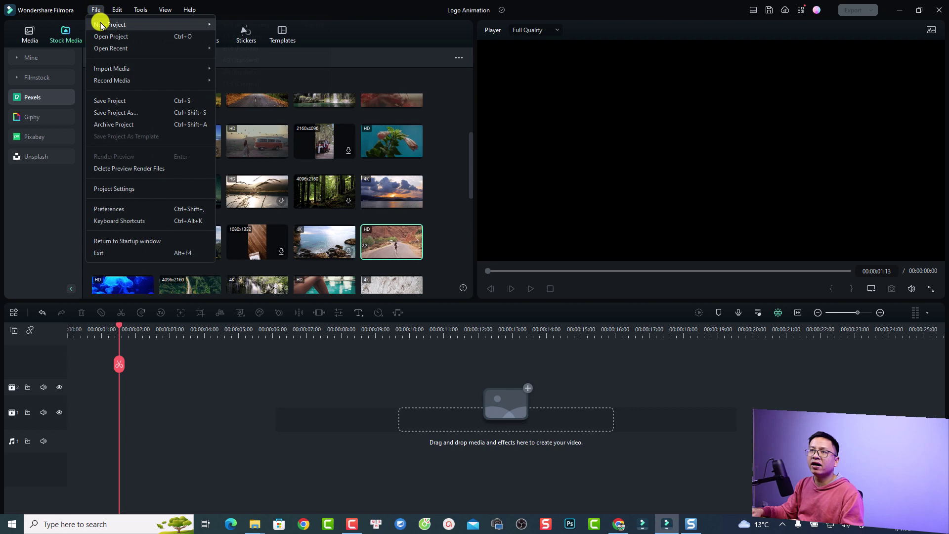
pyautogui.moveTo(107, 24)
pyautogui.click(244, 25)
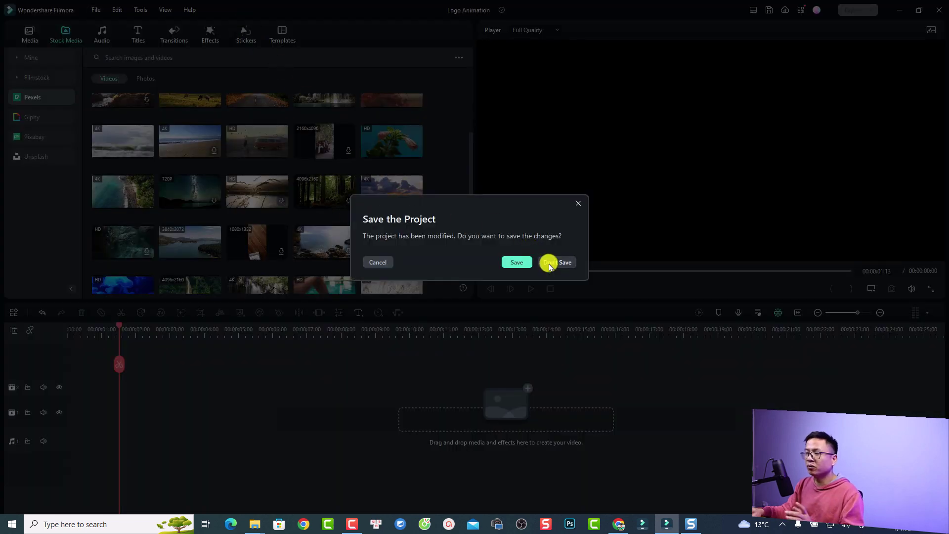
pyautogui.click(516, 262)
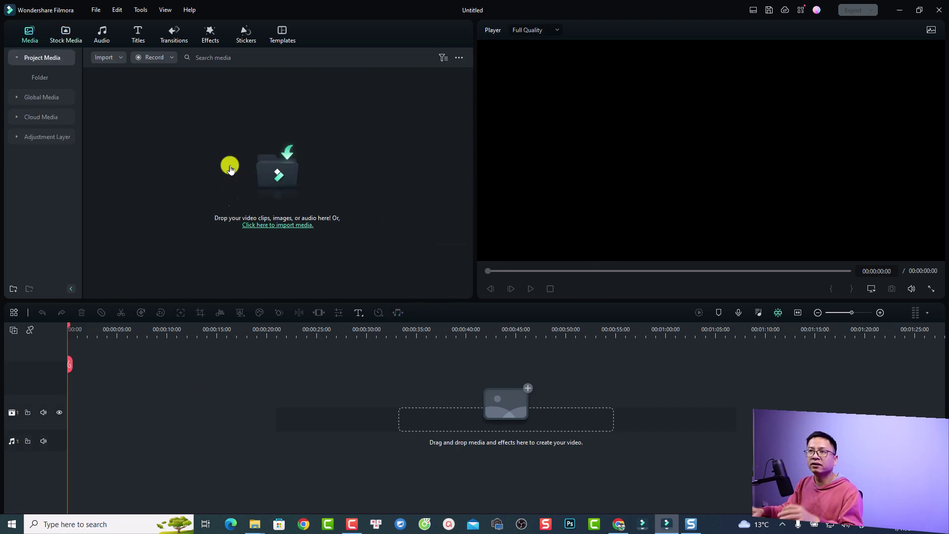
# - Put the 4K rocky ocean Pexels clip on the timeline and accept the resolution prompt
pyautogui.click(66, 33)
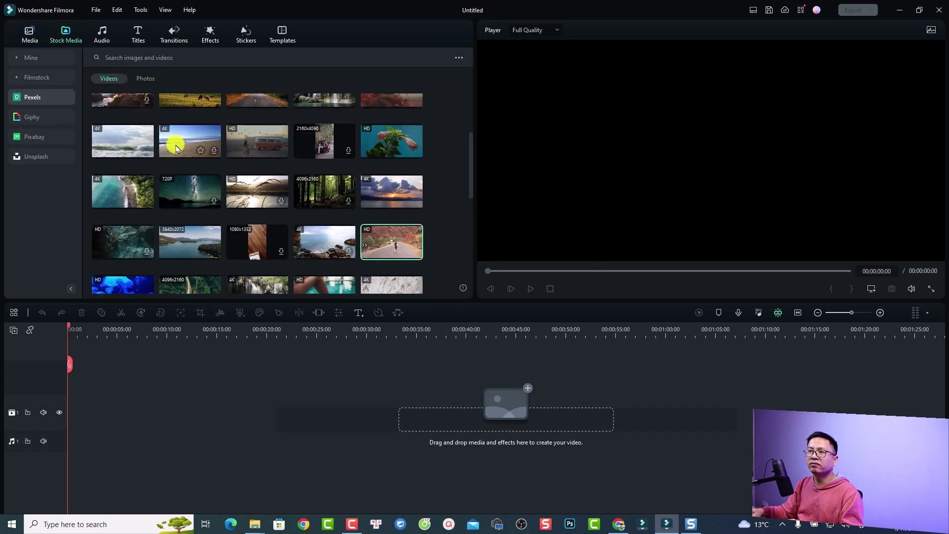
pyautogui.moveTo(313, 246); pyautogui.dragTo(72, 439)
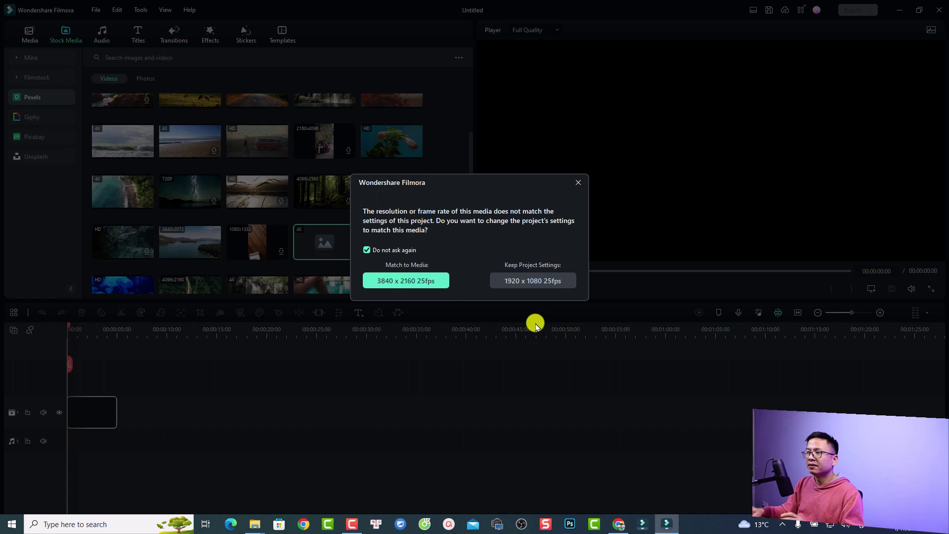
pyautogui.click(537, 282)
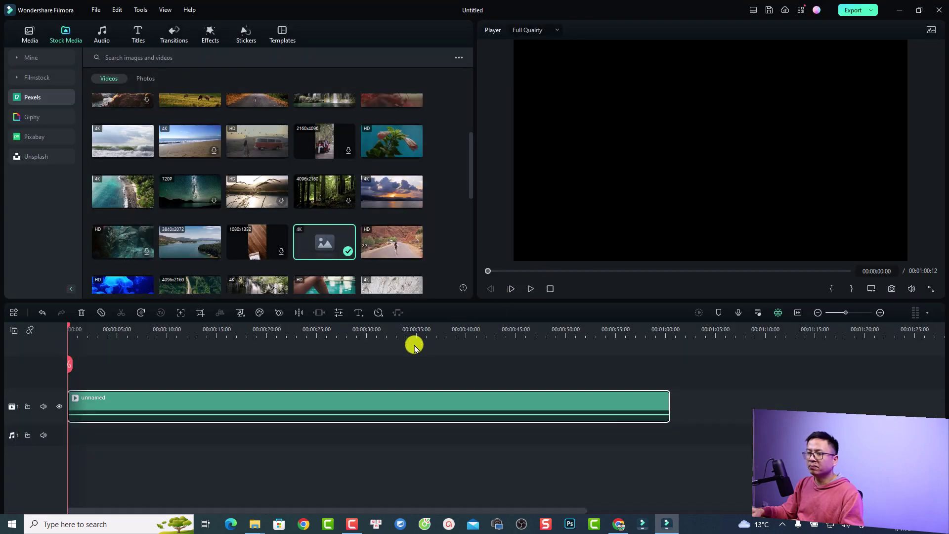
pyautogui.press('space')
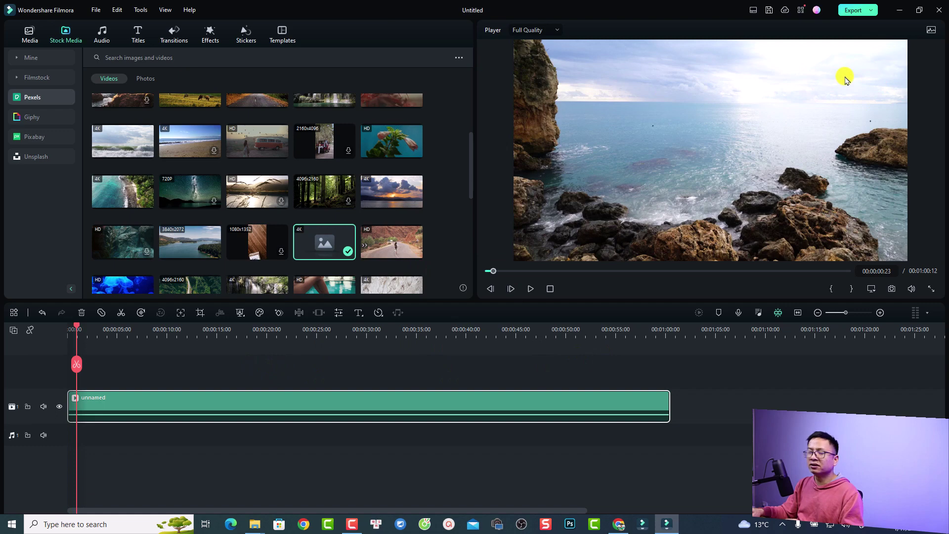
pyautogui.click(276, 32)
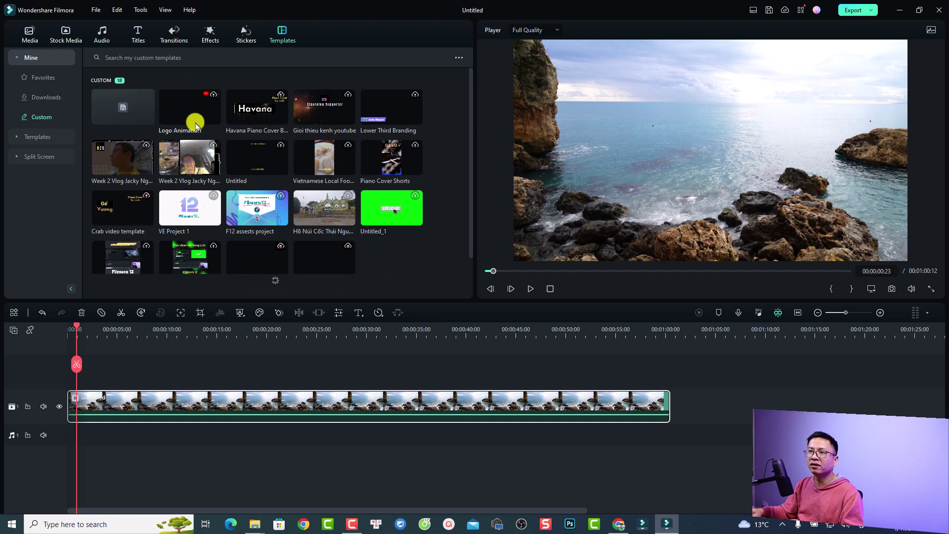
# - Drop the Logo Animation template above the ocean clip and preview the top-right YouTube logo
pyautogui.moveTo(182, 123); pyautogui.dragTo(75, 377)
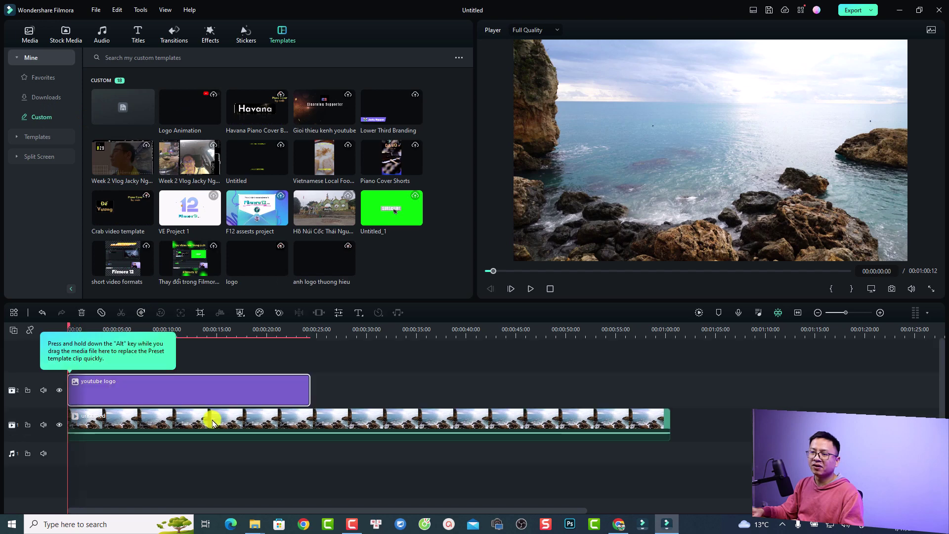
pyautogui.click(403, 385)
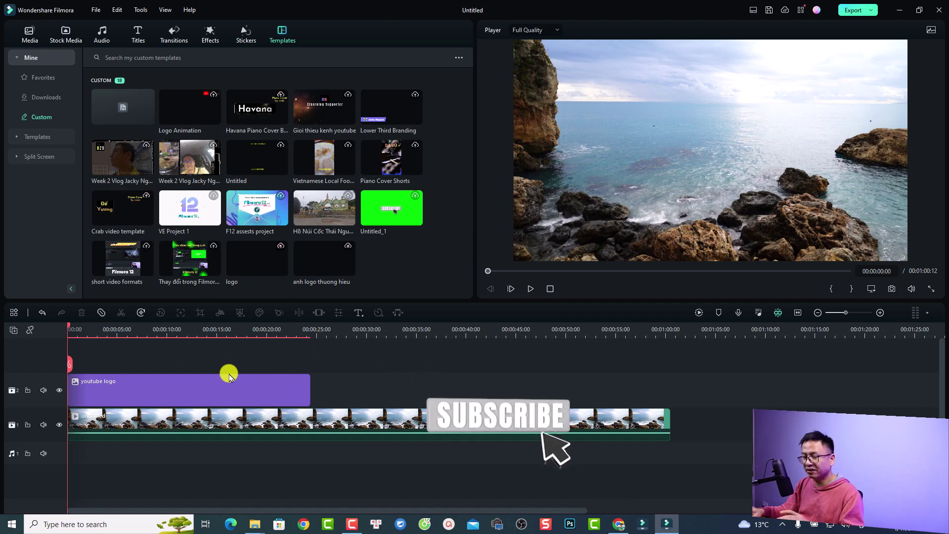
pyautogui.press('space')
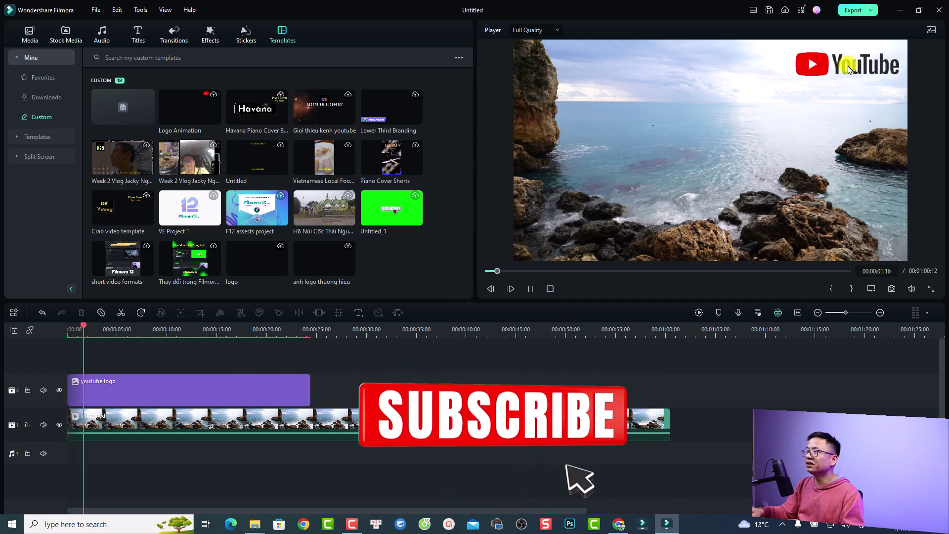
pyautogui.press('space')
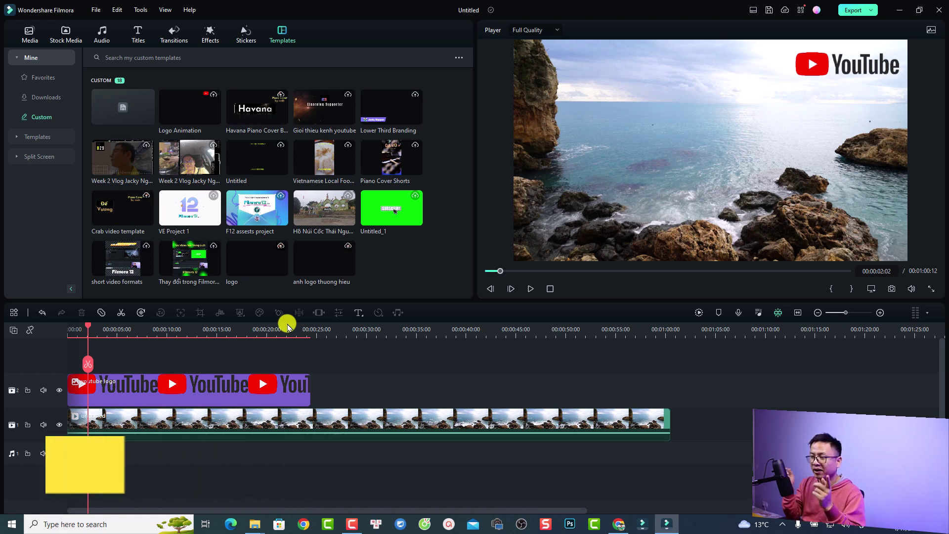
pyautogui.click(617, 523)
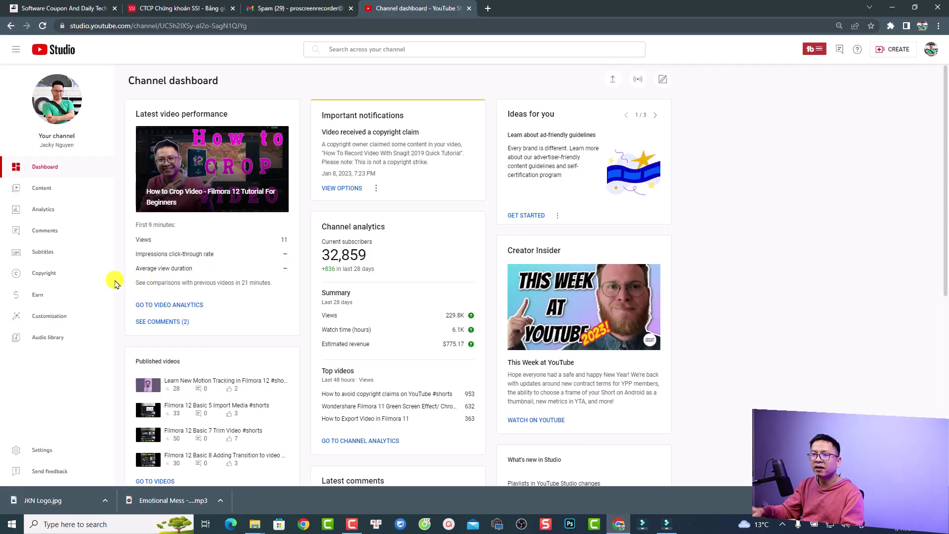
# - Open Customization > Branding in YouTube Studio to view the video watermark setting
pyautogui.click(51, 318)
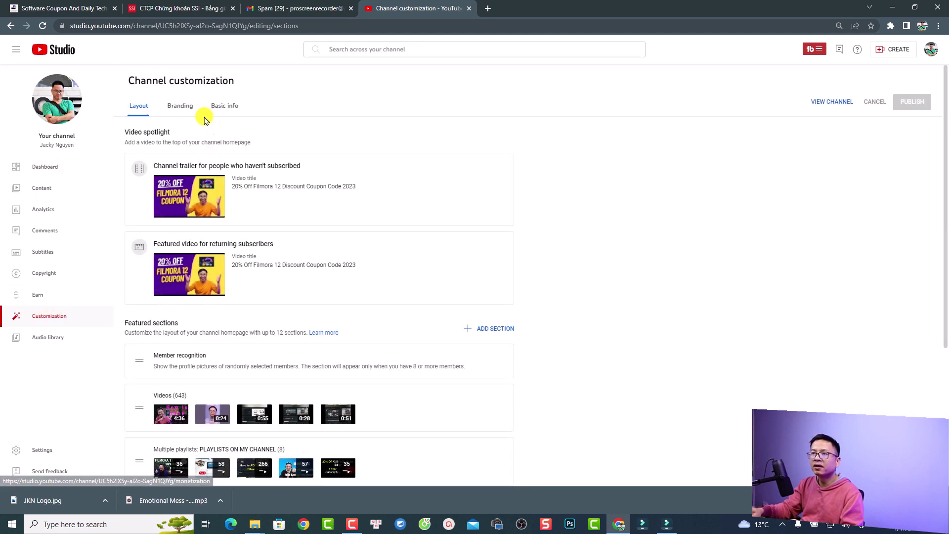
pyautogui.click(180, 106)
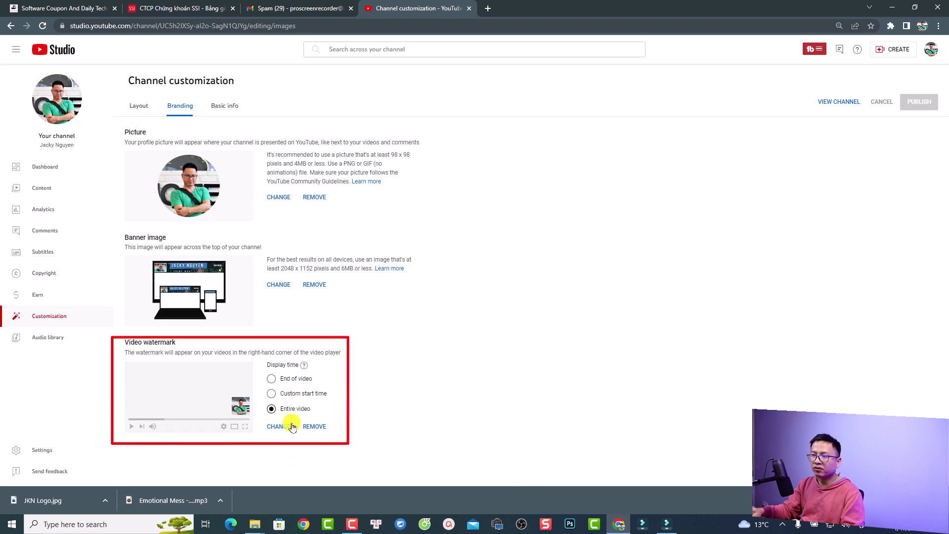